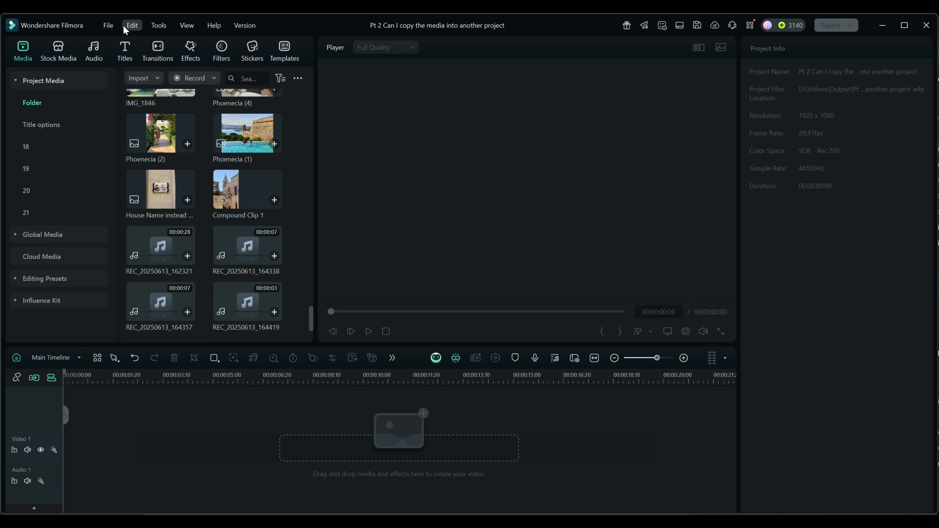
Review the aspect ratio options in the project settings, leaving 16:9 (Widescreen) selected and closing without changes.
click(108, 25)
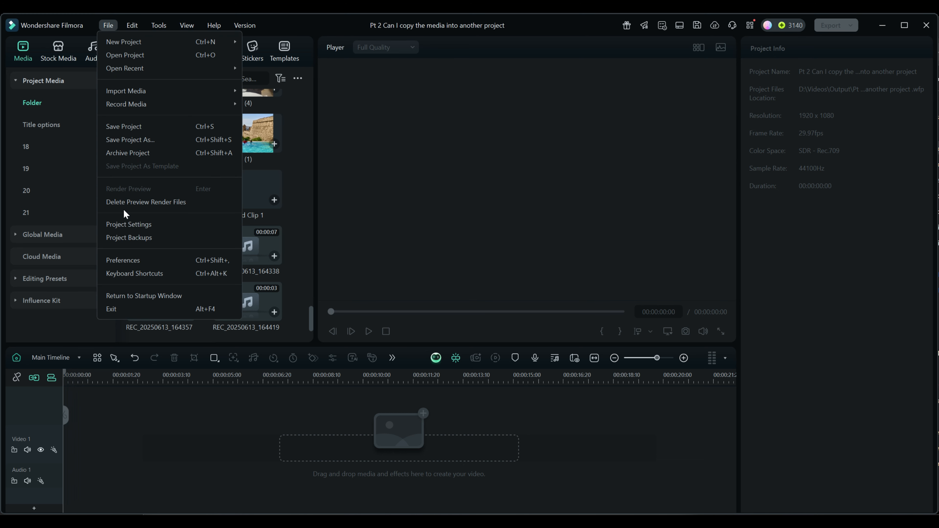
click(121, 224)
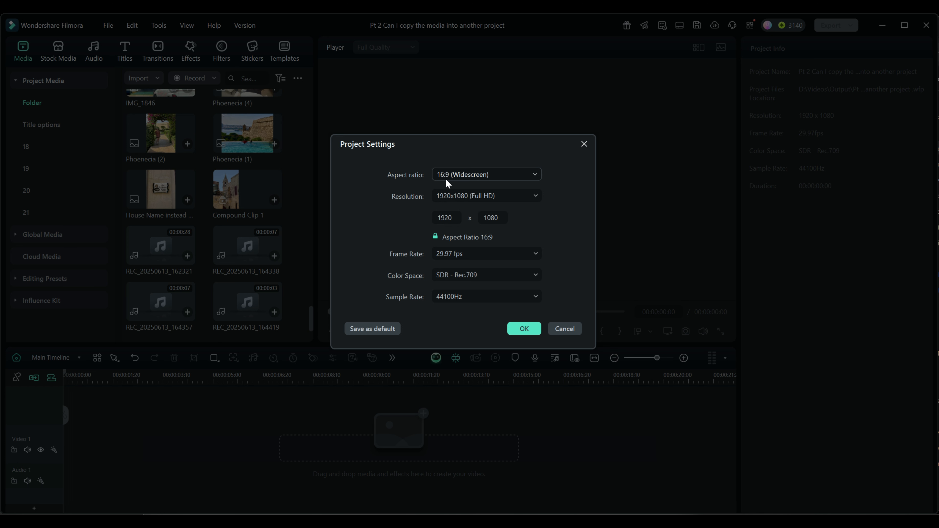
click(535, 176)
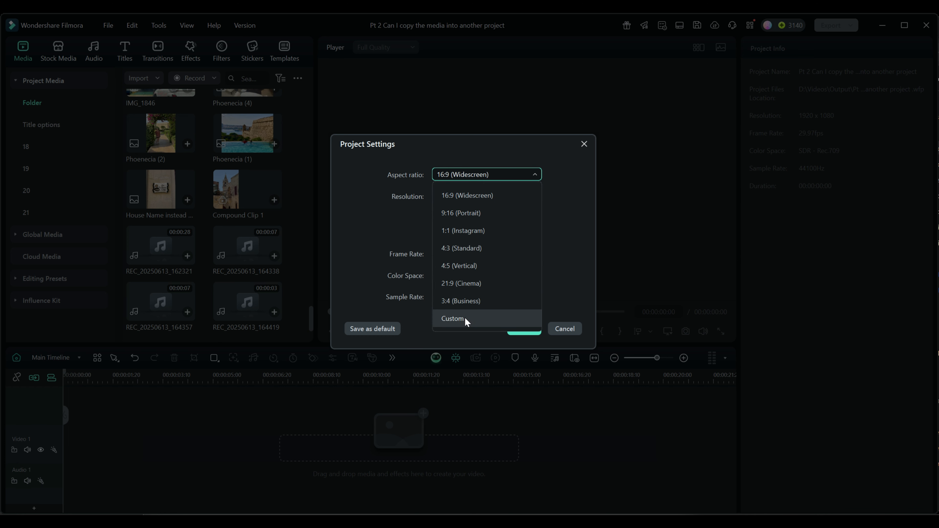
click(519, 175)
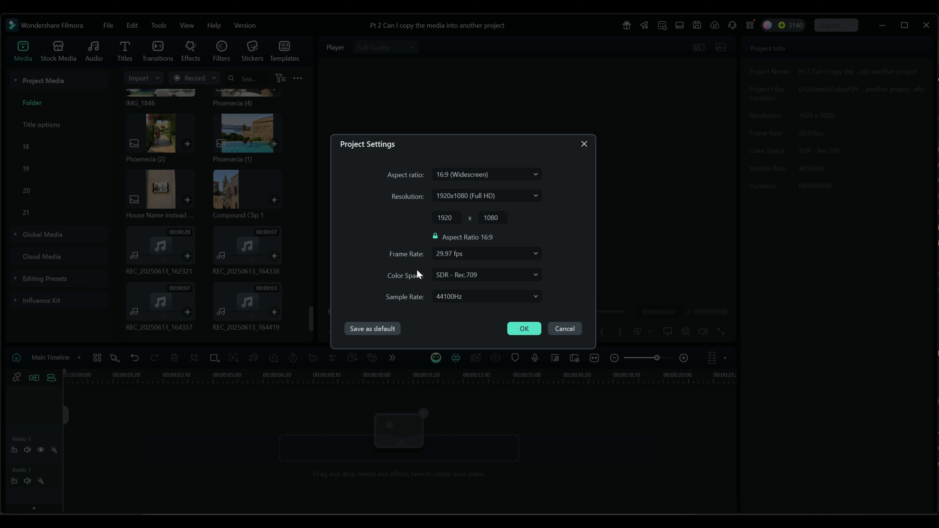
click(565, 328)
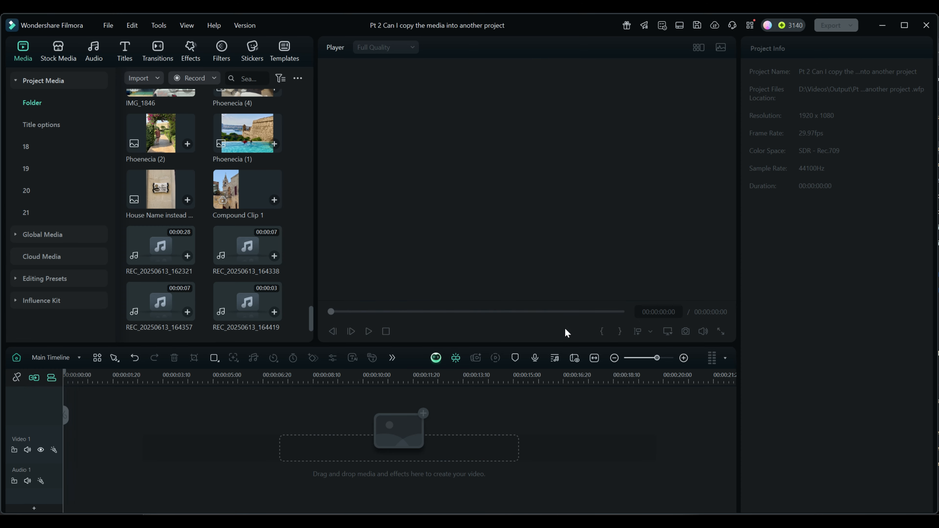
Review the Photo Placement options in the editing preferences and close them without changes.
click(108, 25)
click(121, 265)
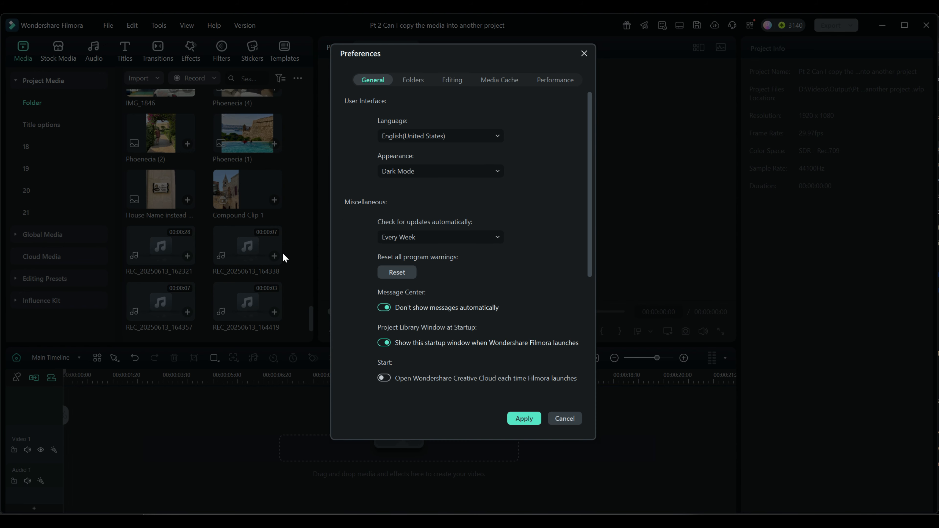
click(446, 81)
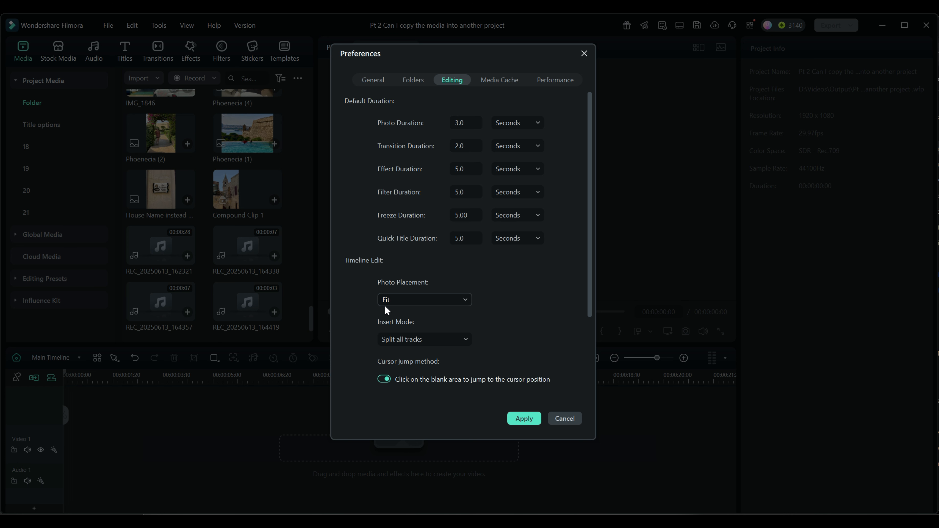
click(466, 301)
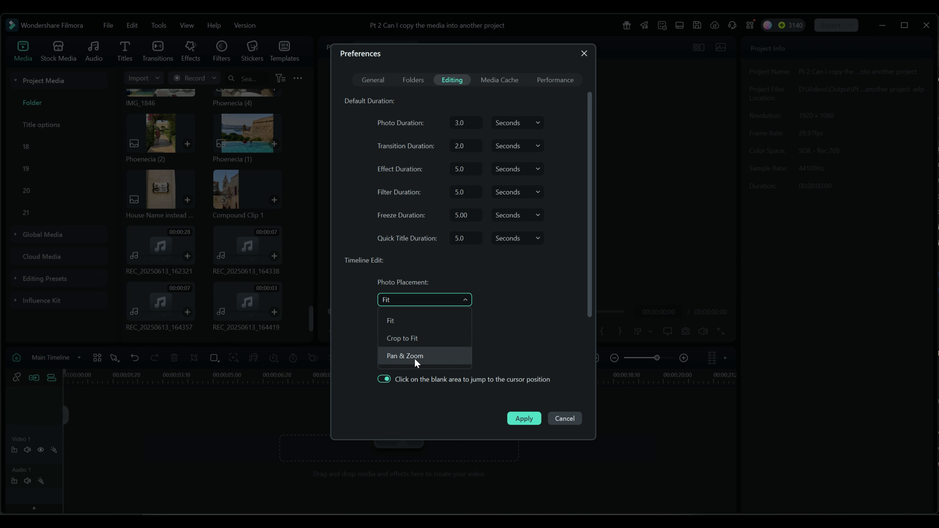
click(572, 419)
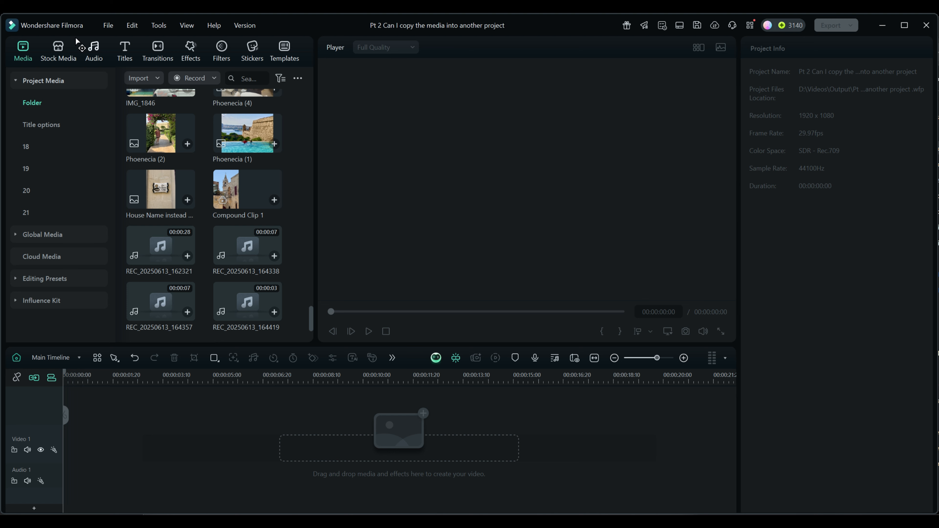
Check the project settings' aspect ratio and resolution once more, closing them without changes.
click(107, 26)
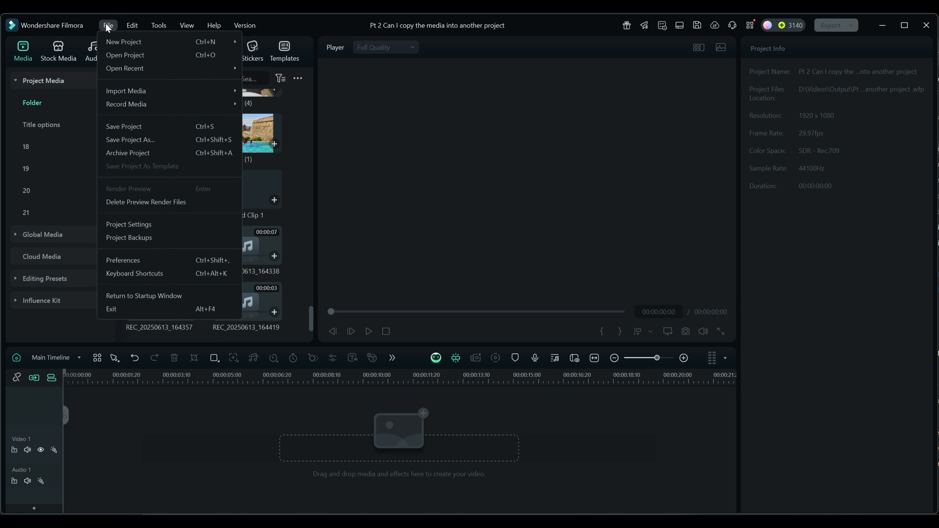
click(117, 224)
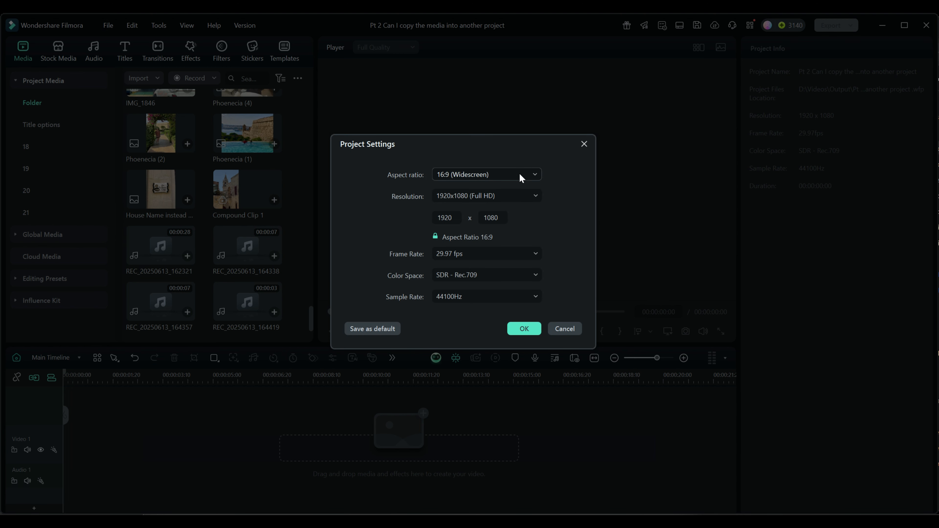
click(565, 328)
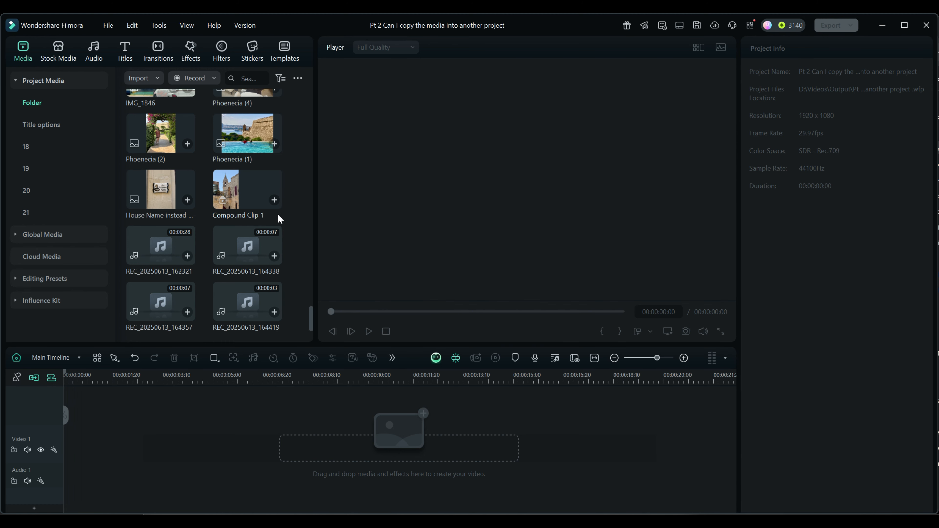
Place the IMG_1835 video at the start of the Video 1 track, keeping the current project settings.
scroll(278, 218, up, 3)
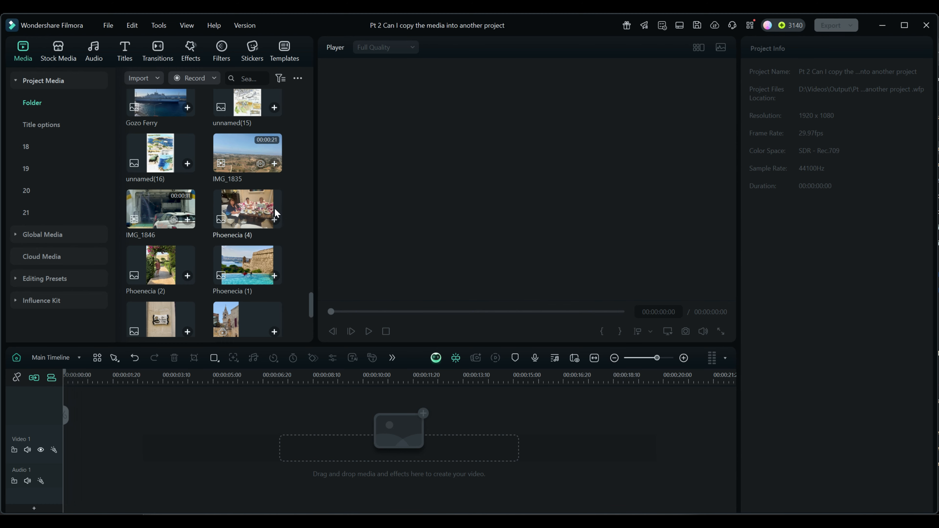
click(240, 154)
drag(240, 153, 90, 453)
click(525, 287)
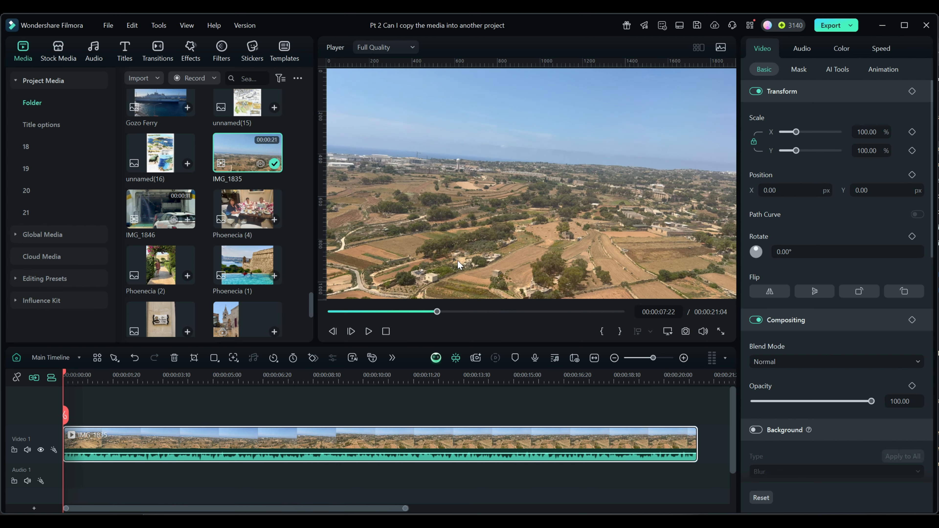
Add the Phoenecia (2) photo directly after the video on Video 1 and preview how it fits the widescreen frame.
drag(589, 377, 459, 375)
scroll(295, 232, down, 2)
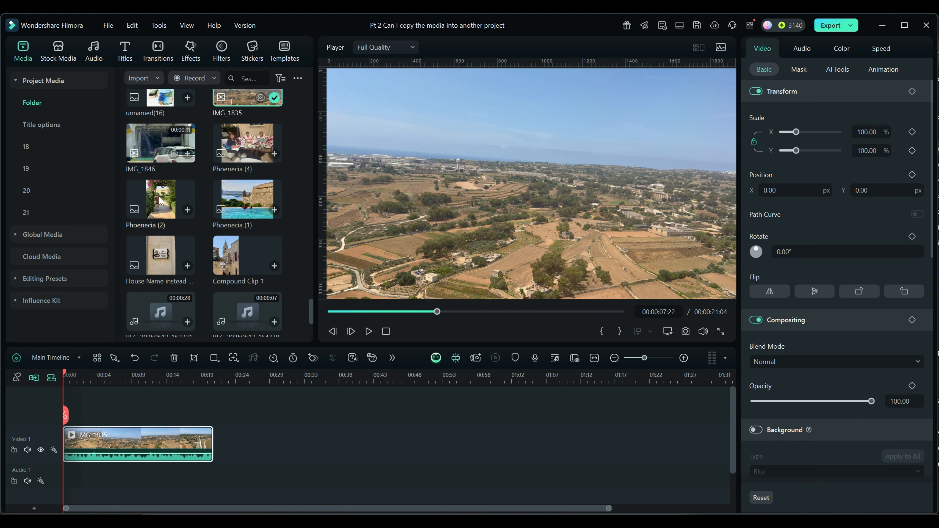
drag(161, 200, 237, 438)
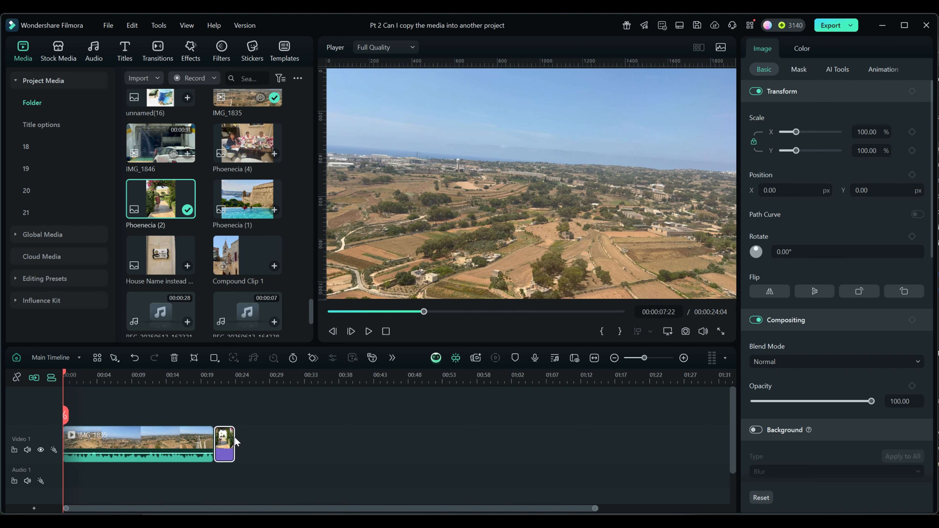
click(238, 376)
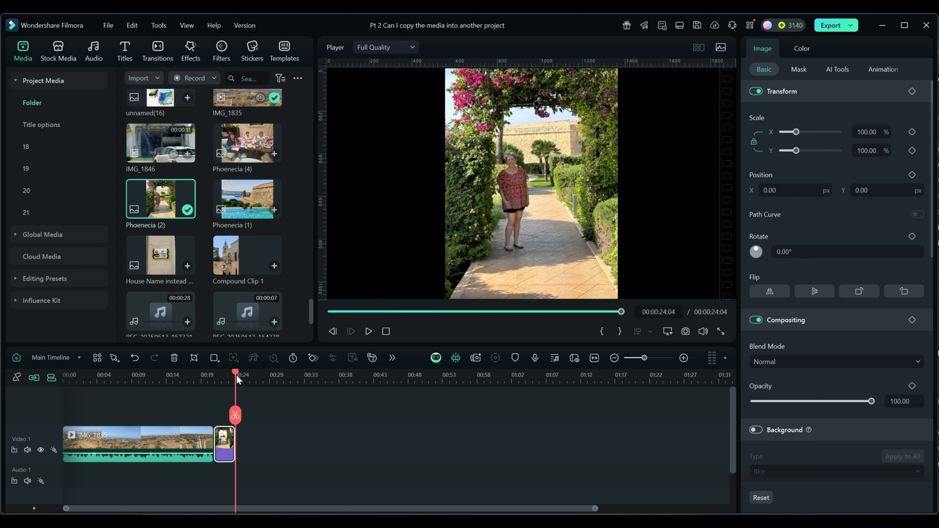
drag(236, 373, 228, 377)
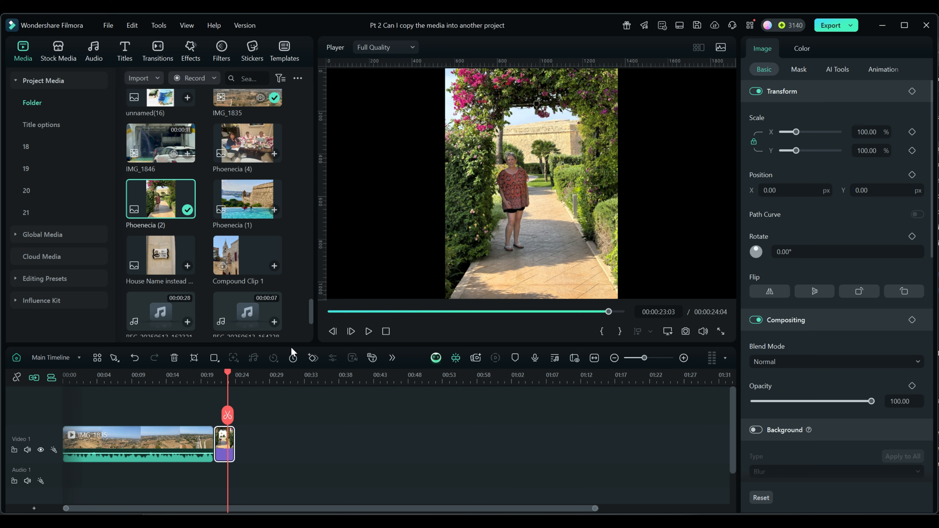
drag(226, 371, 238, 373)
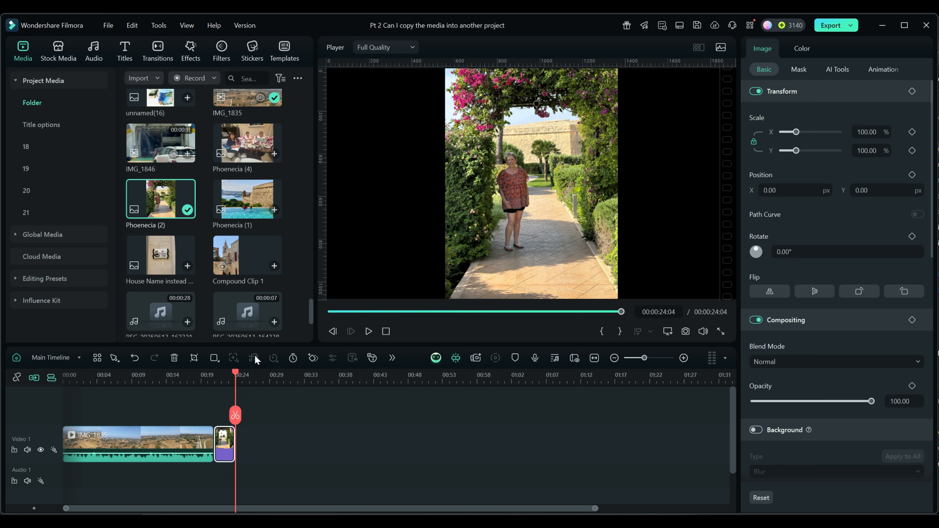
Change the project's aspect ratio to 9:16 (Portrait) with a 1080x1920 resolution.
click(109, 25)
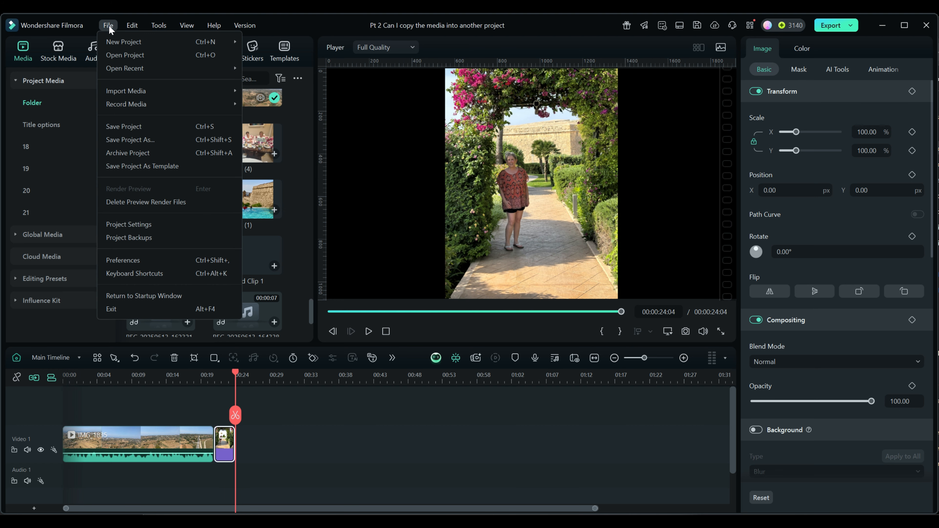
click(131, 222)
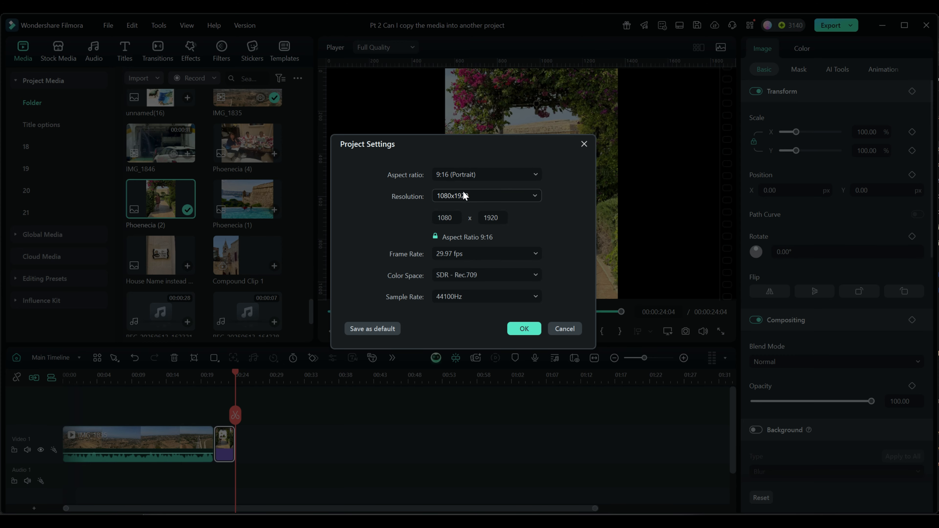
click(523, 329)
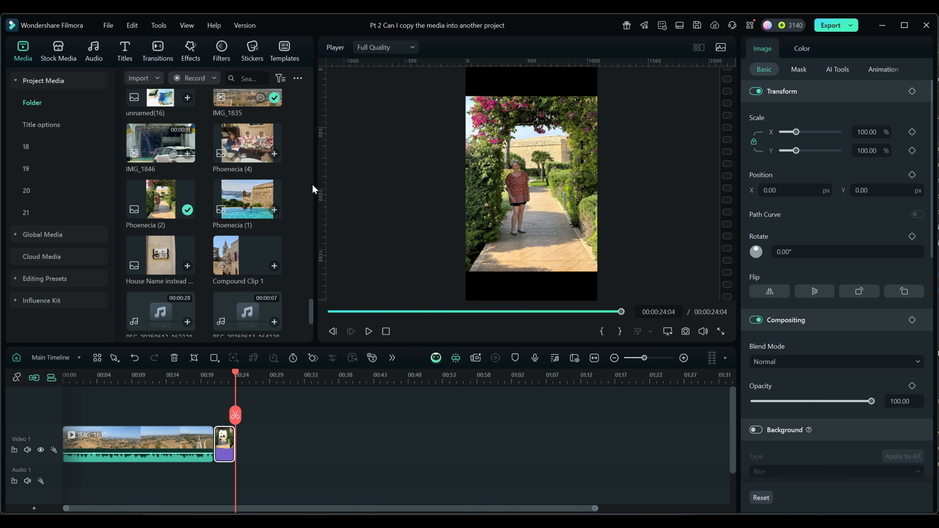
Append IMG_1835 with the 1080 x 1920 29.97fps project settings kept and the Phoenecia (2) photo after it, previewing both in the portrait frame.
drag(243, 98, 263, 428)
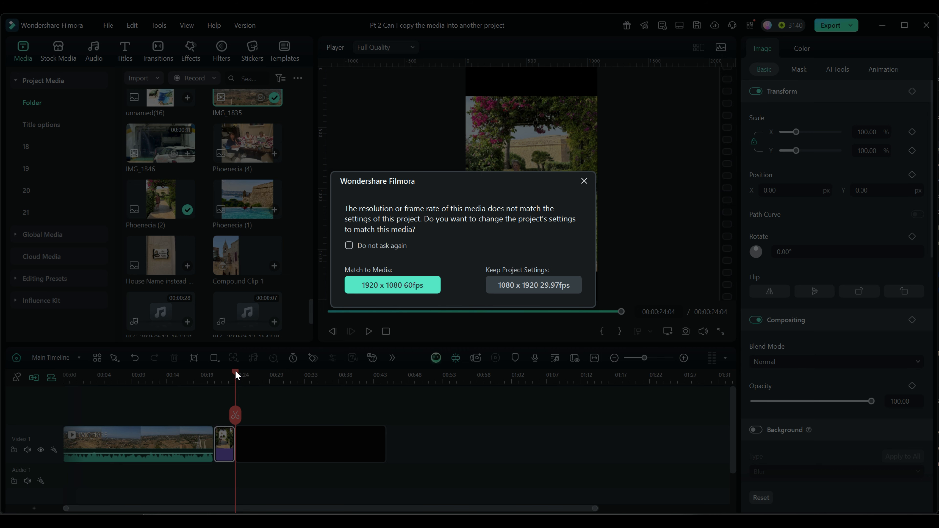
click(533, 285)
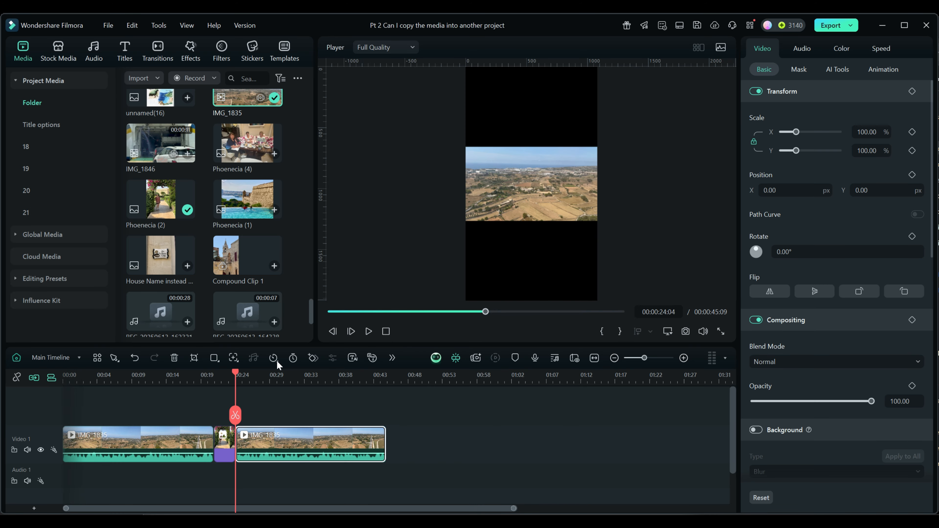
click(242, 375)
drag(246, 376, 252, 375)
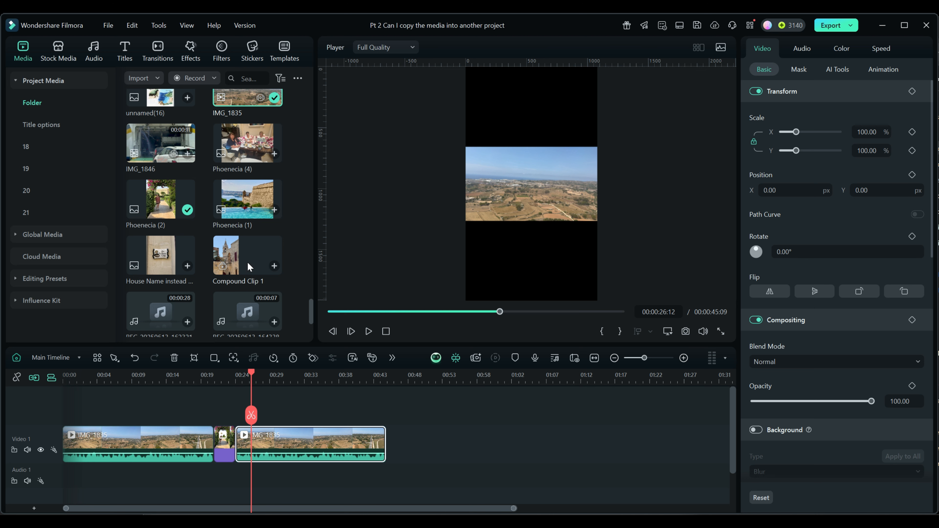
drag(161, 199, 405, 436)
drag(252, 372, 398, 375)
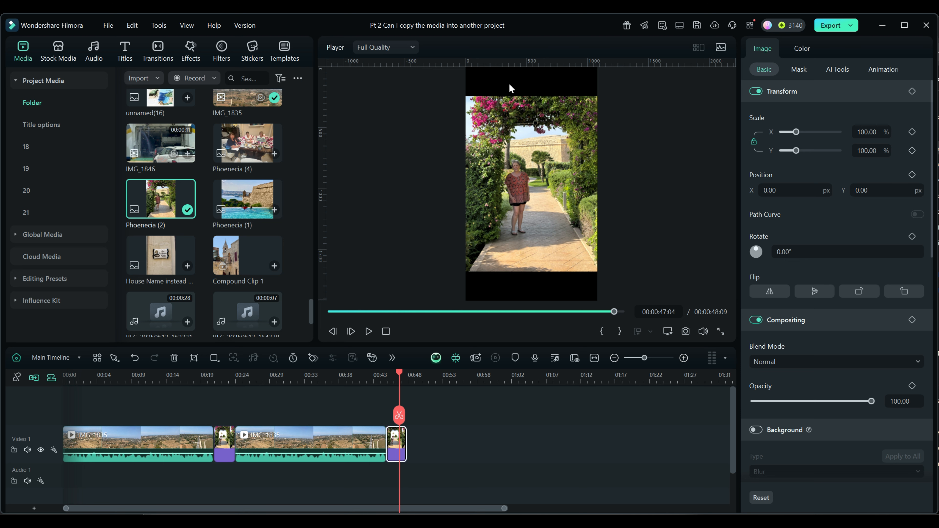
Change the project's aspect ratio to 4:3 (Standard) with a 640x480 (VGA) resolution.
click(108, 26)
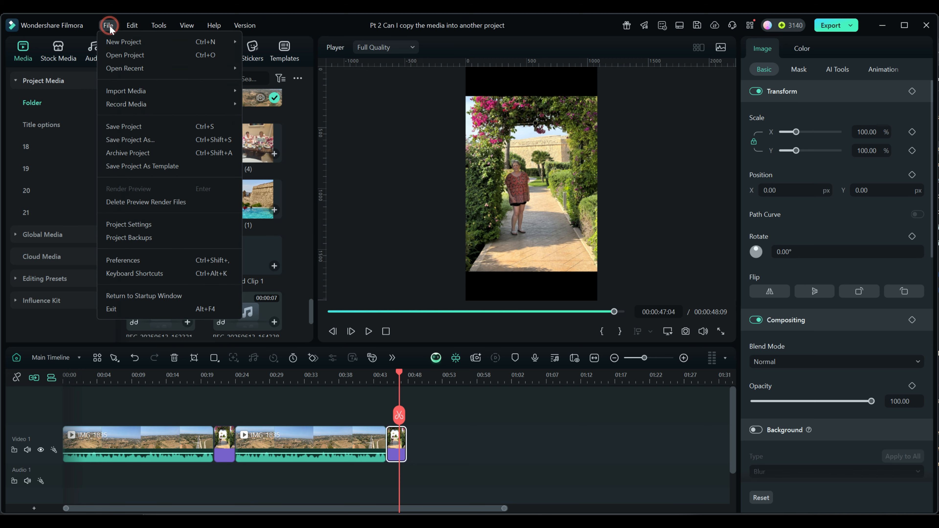
click(126, 225)
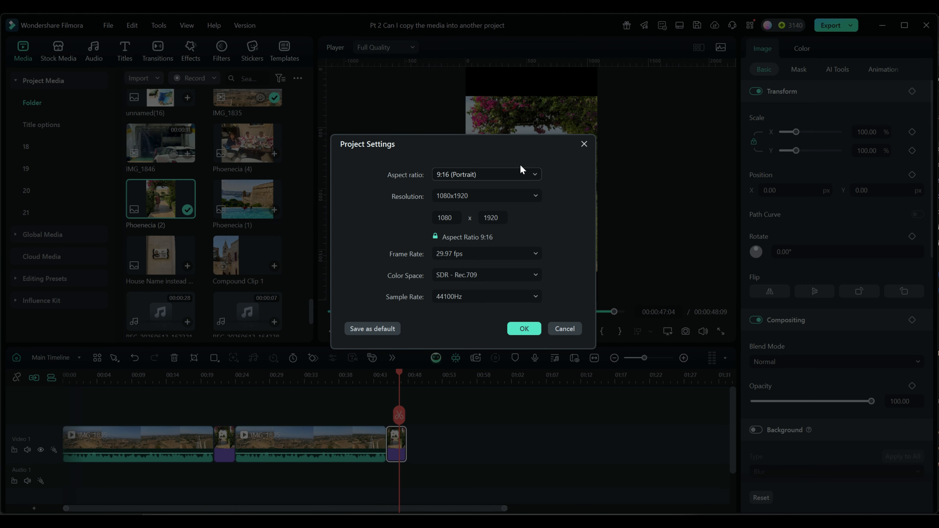
click(516, 177)
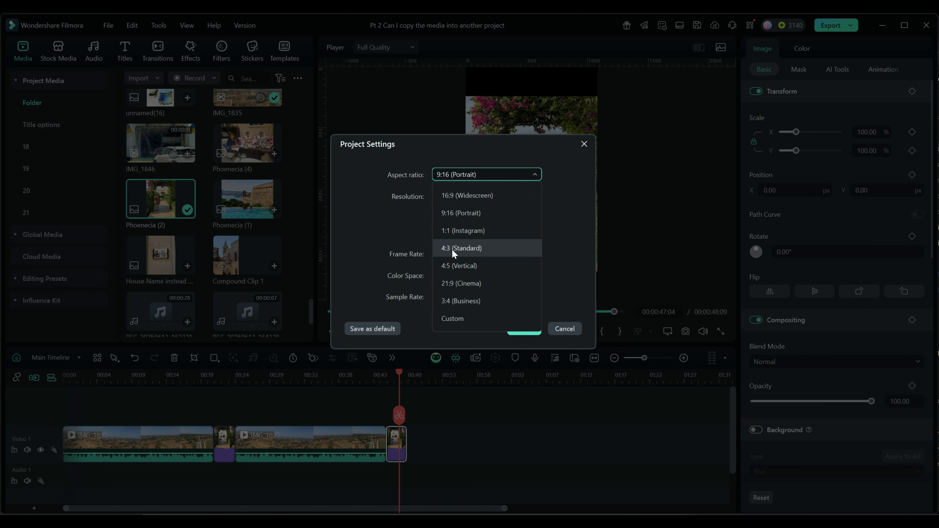
click(458, 250)
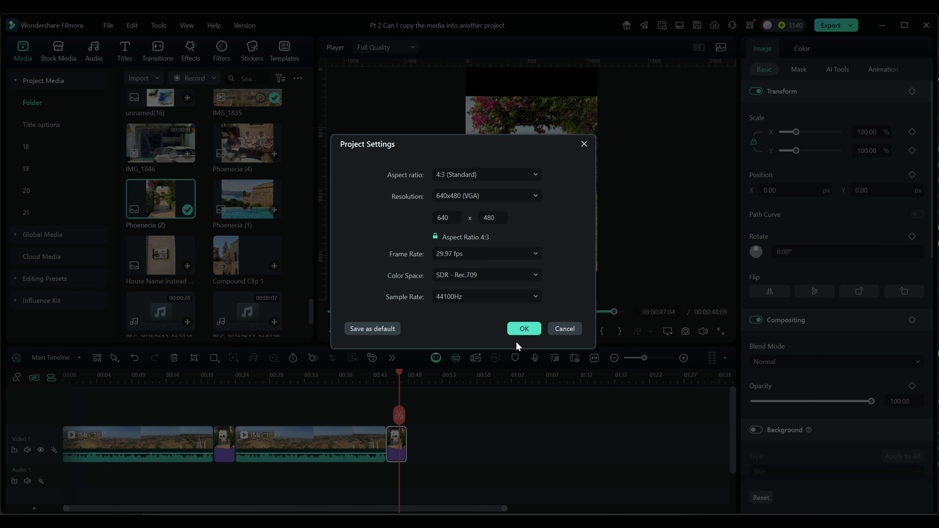
click(524, 328)
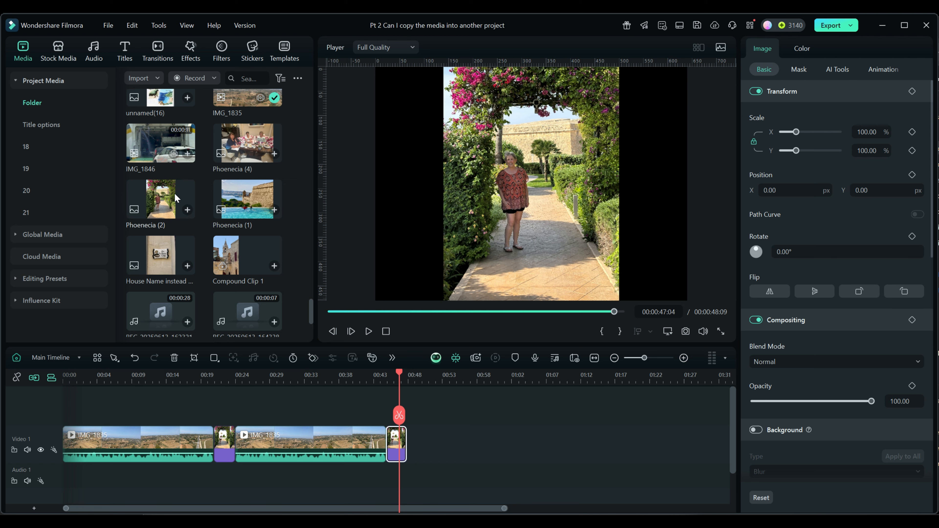
Append another copy of the Phoenecia (2) photo at the end of Video 1 and preview it in the 4:3 frame.
mouse_move(164, 190)
mouse_down()
mouse_move(402, 367)
mouse_move(419, 435)
mouse_up()
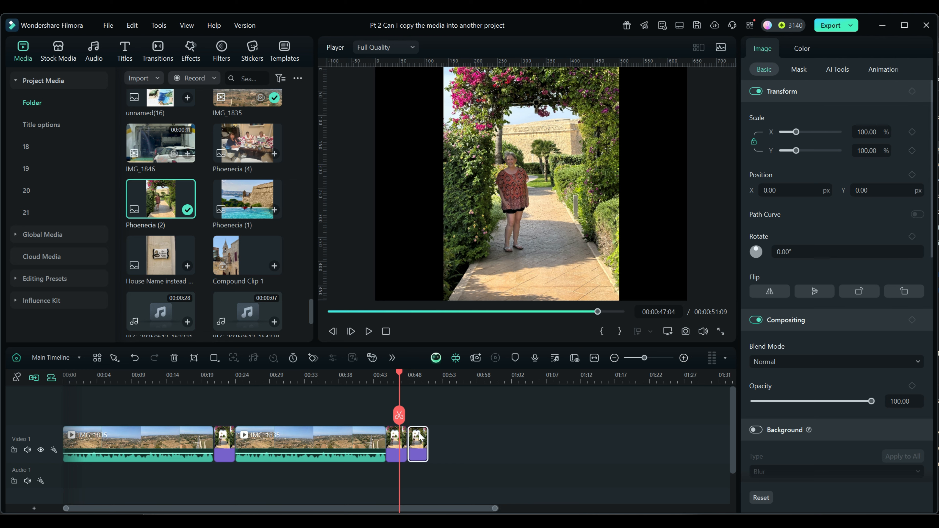
drag(399, 374, 423, 375)
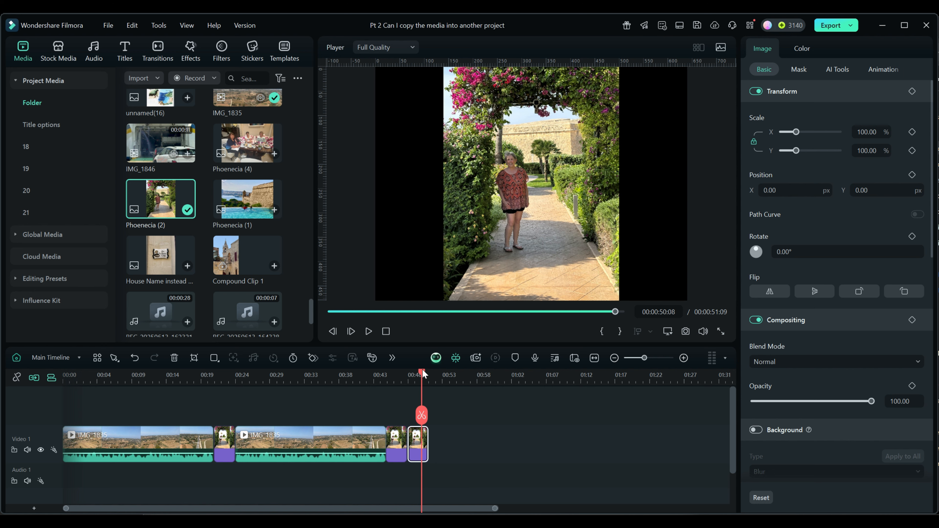
drag(423, 374, 517, 418)
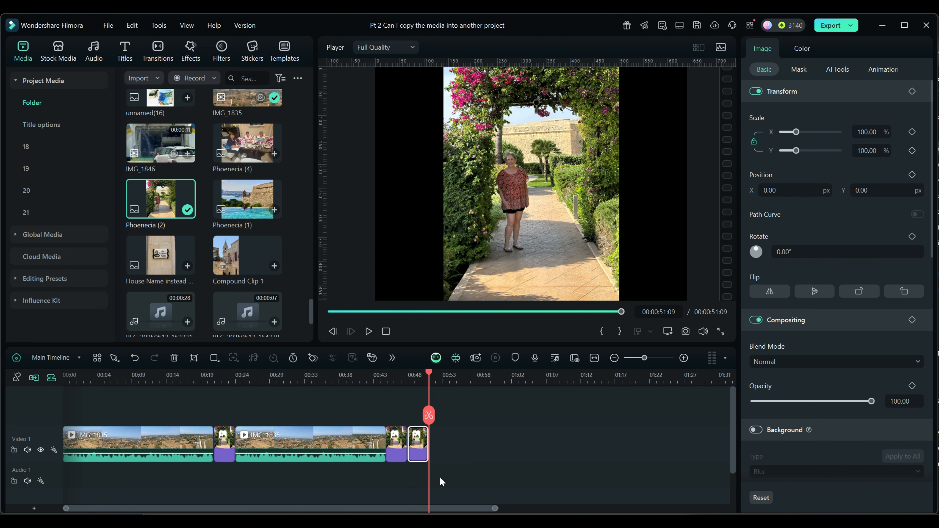
Delete all clips from Video 1 and change the project's aspect ratio to 1:1 (Instagram) with a 1080x1080 resolution.
drag(440, 476, 133, 399)
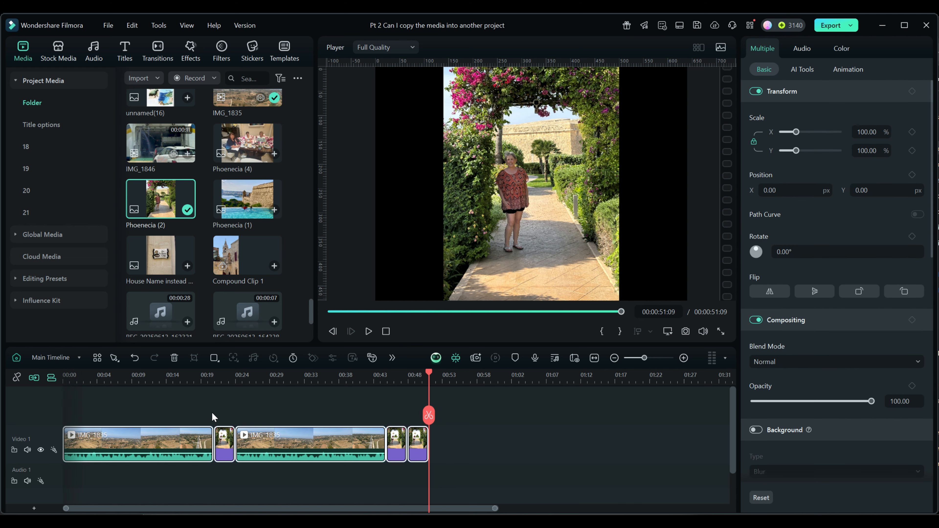
key(Delete)
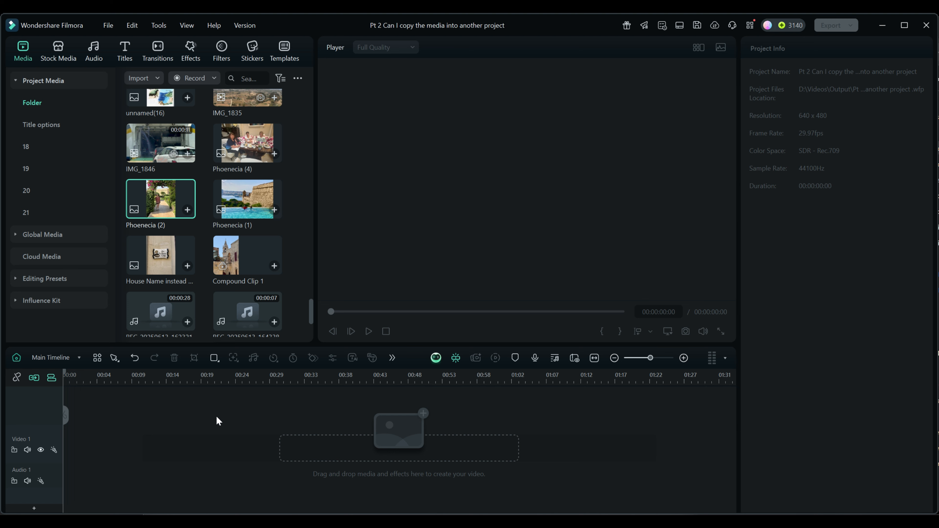
click(108, 26)
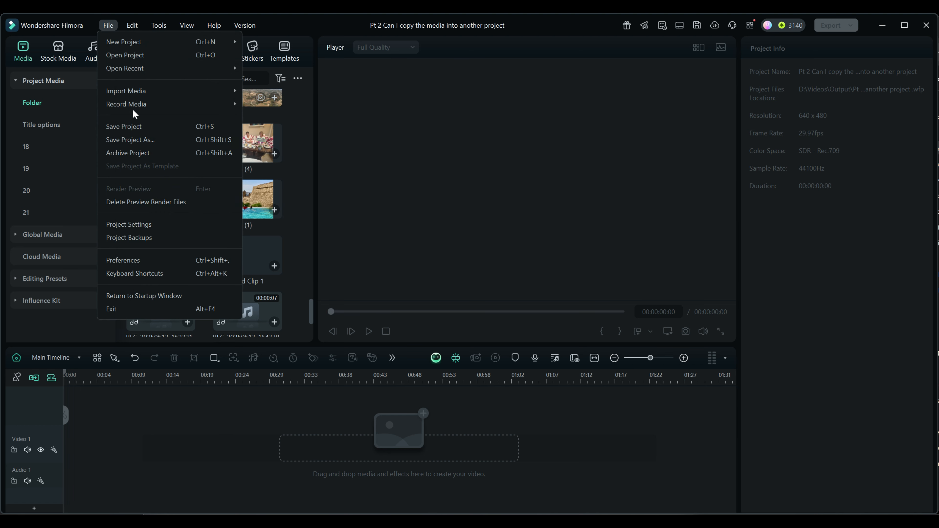
click(128, 225)
click(495, 174)
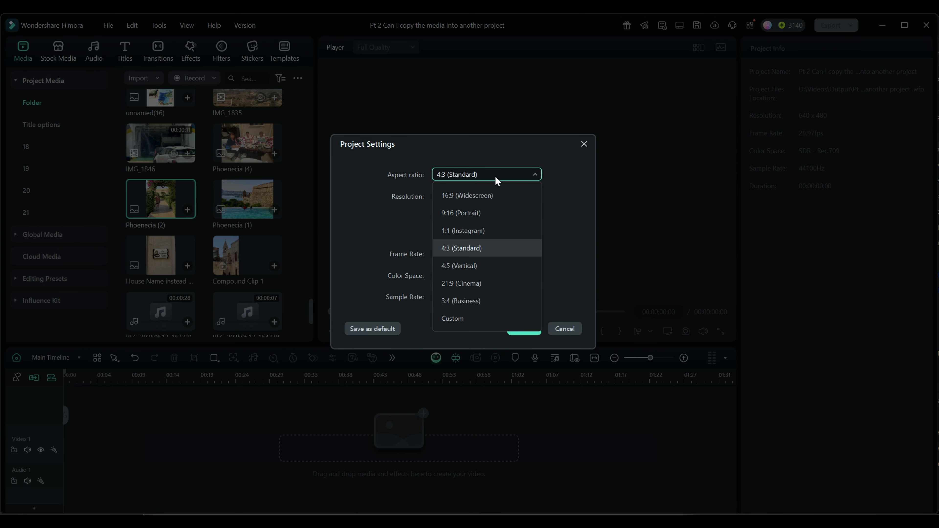
click(469, 215)
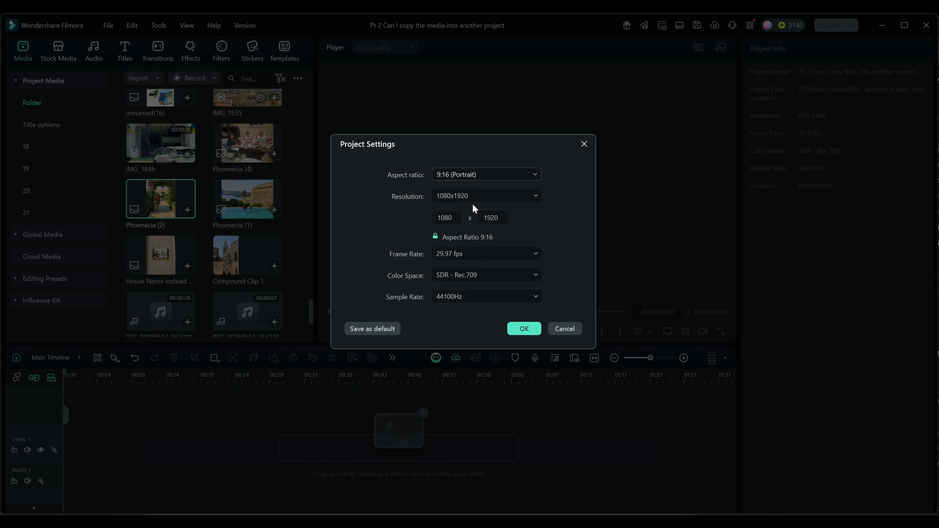
click(491, 175)
click(464, 230)
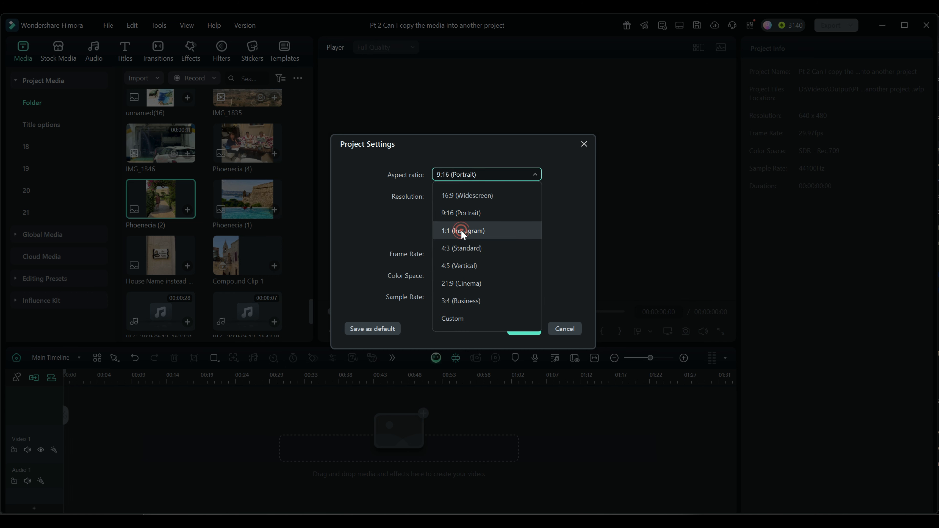
click(538, 326)
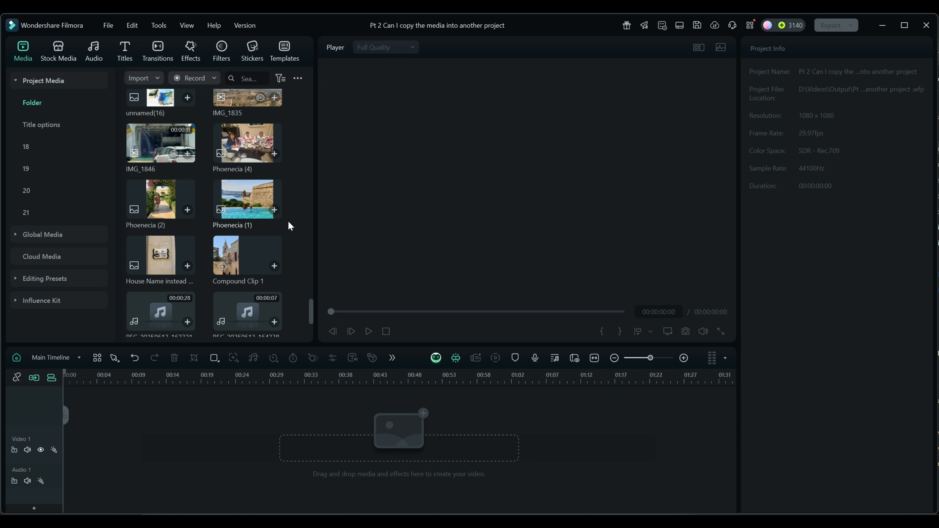
Place the Phoenecia (4) photo at the start of Video 1 and apply Crop to Fit so it fills the square frame.
drag(247, 148, 102, 447)
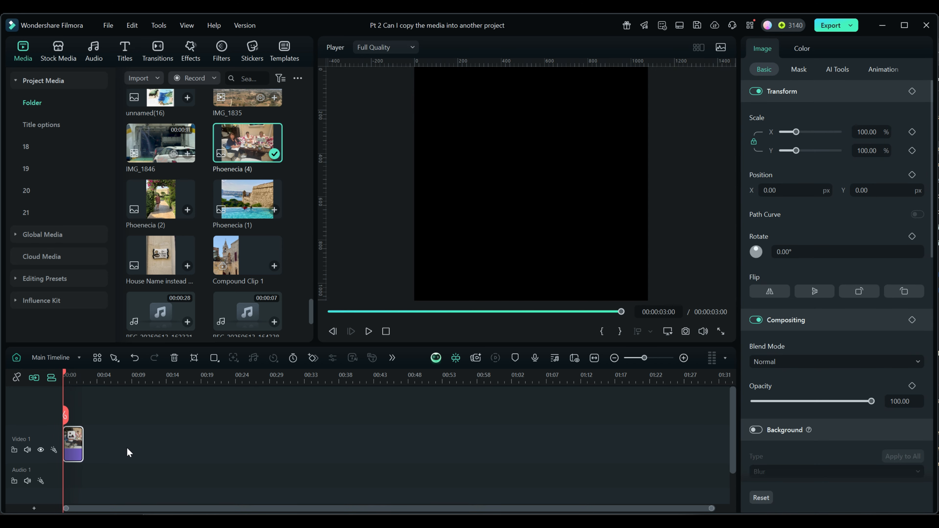
drag(65, 371, 71, 371)
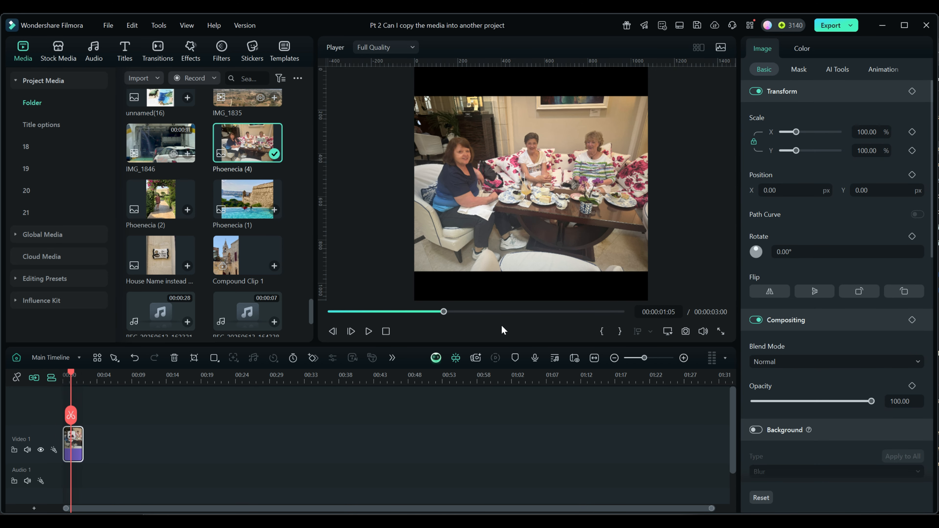
right_click(515, 221)
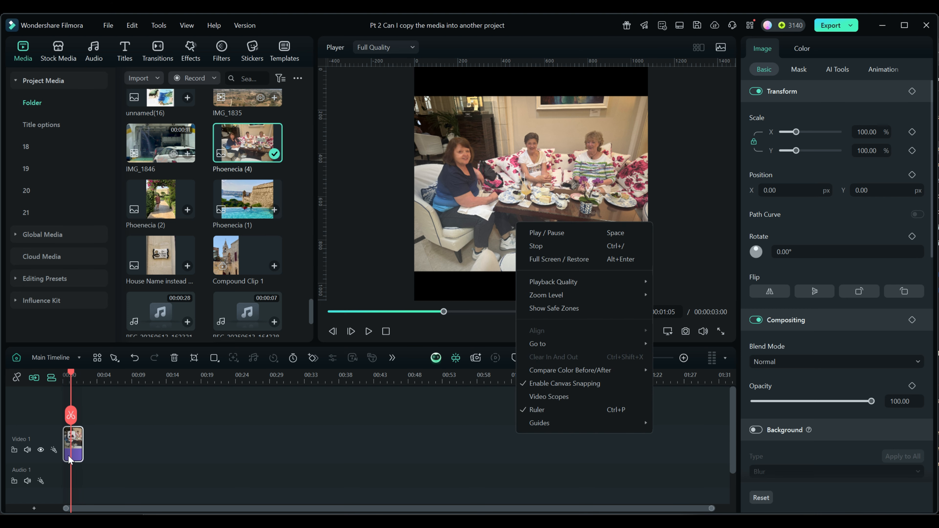
right_click(75, 448)
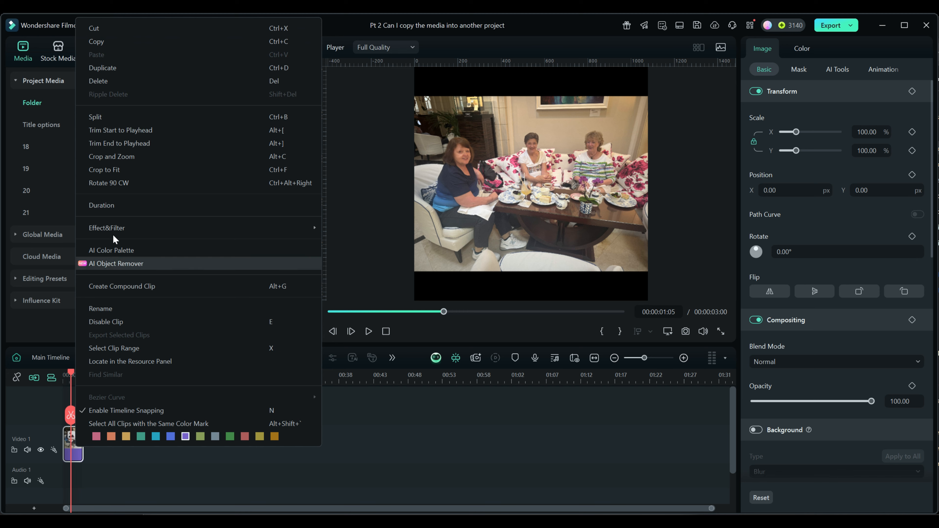
click(104, 171)
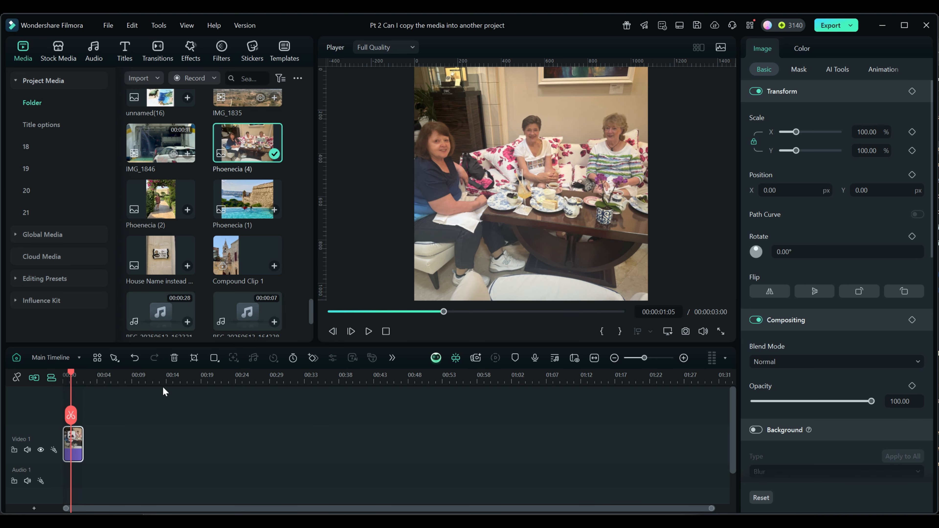
Reposition the Phoenecia (4) photo's square crop area against the photo's left edge and apply it.
click(194, 357)
drag(476, 207, 433, 208)
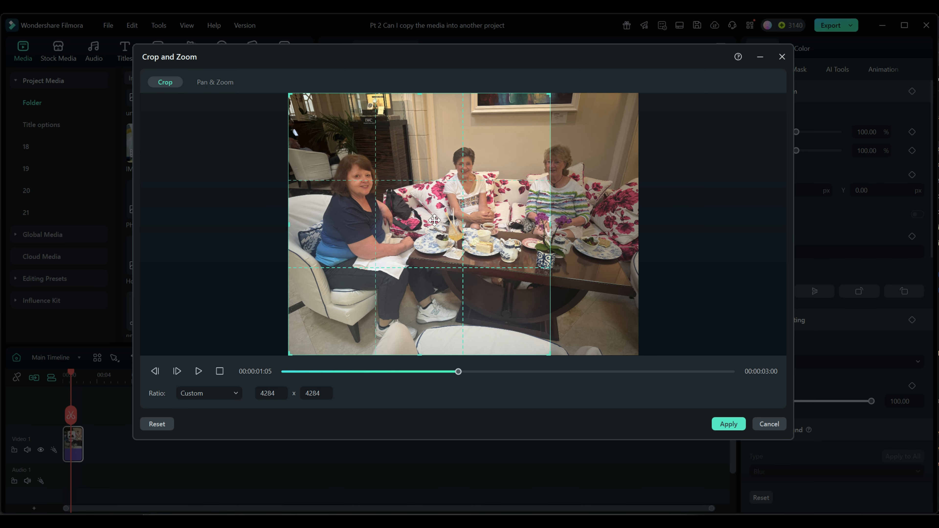
click(726, 425)
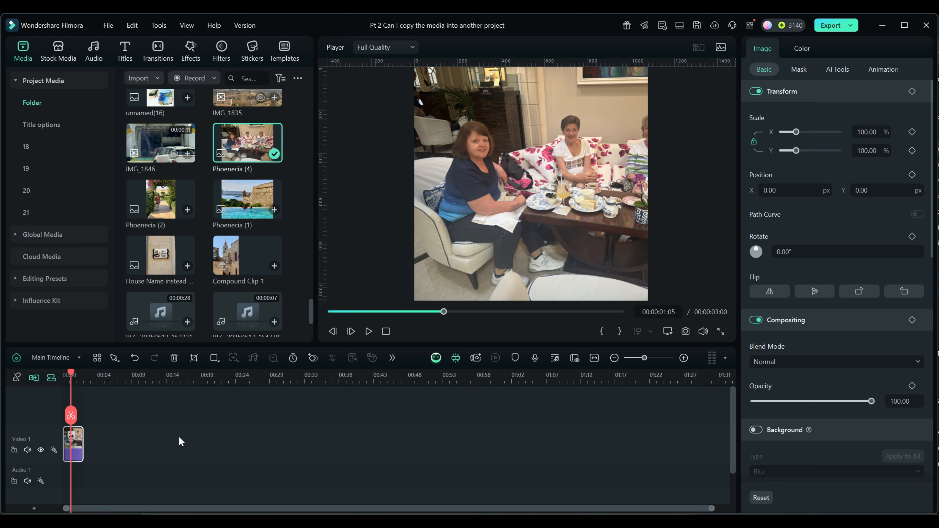
Set the default Photo Placement in the editing preferences to Crop to Fit.
click(111, 26)
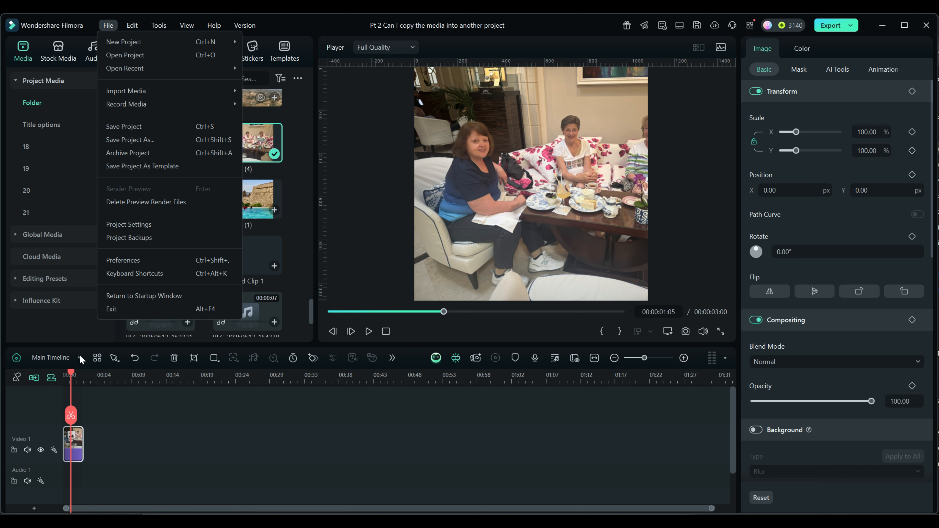
click(118, 259)
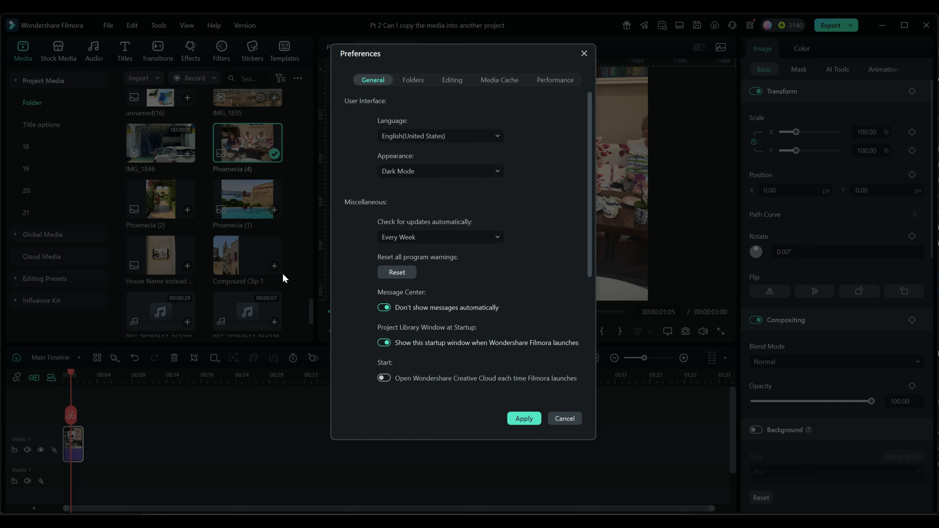
click(450, 81)
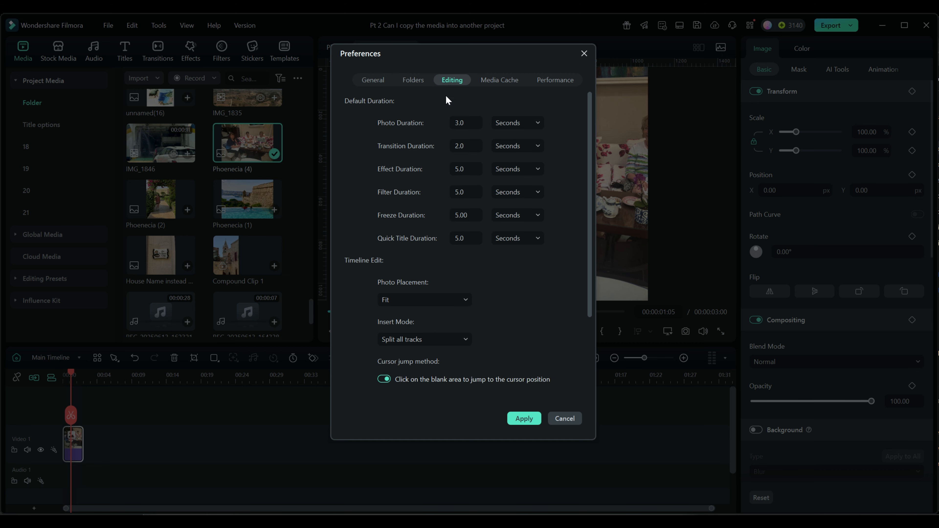
click(427, 299)
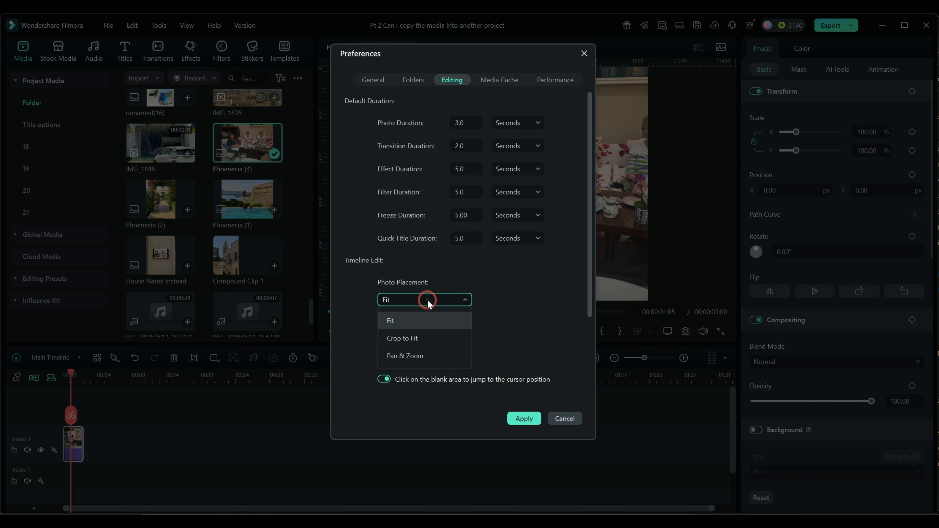
click(403, 338)
click(523, 418)
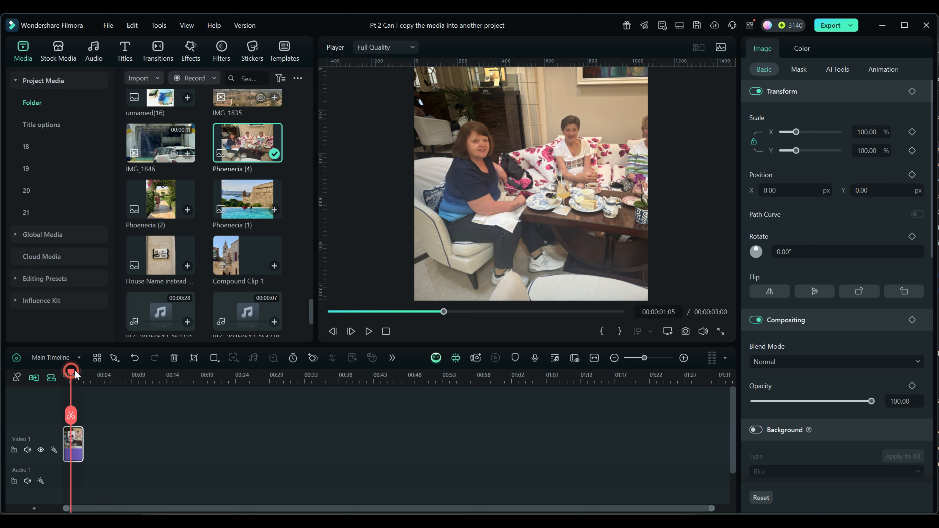
Move the playhead to the end of the Phoenecia (4) clip and change the project to 16:9 (Widescreen) at 1920x1080 (Full HD).
drag(71, 375, 109, 368)
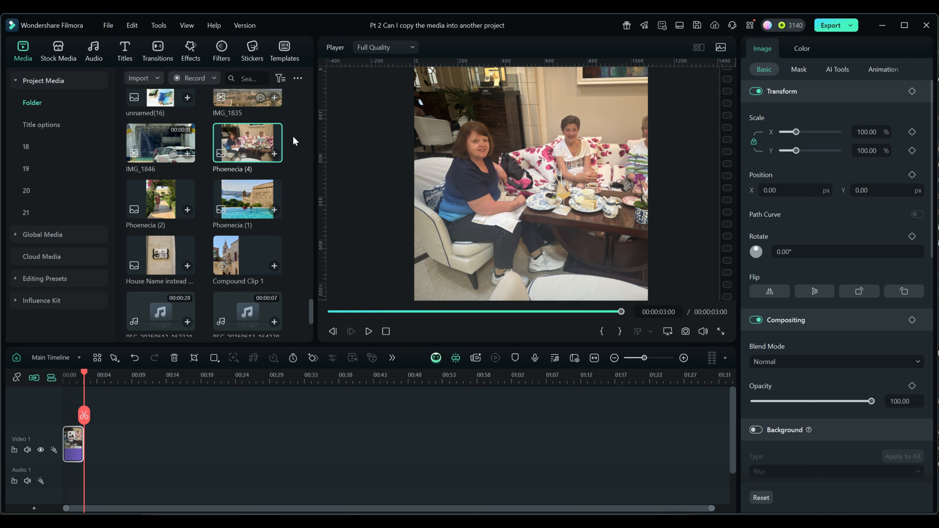
drag(158, 189, 166, 209)
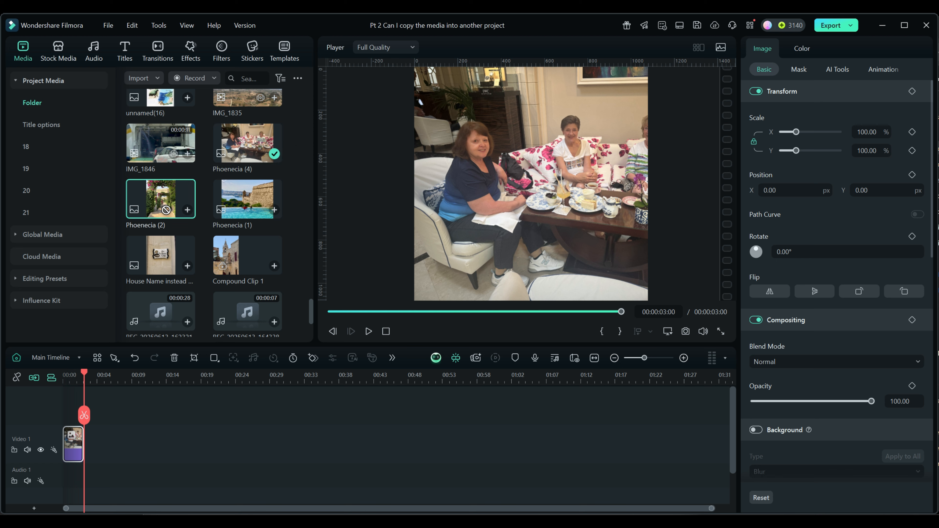
click(108, 25)
click(115, 222)
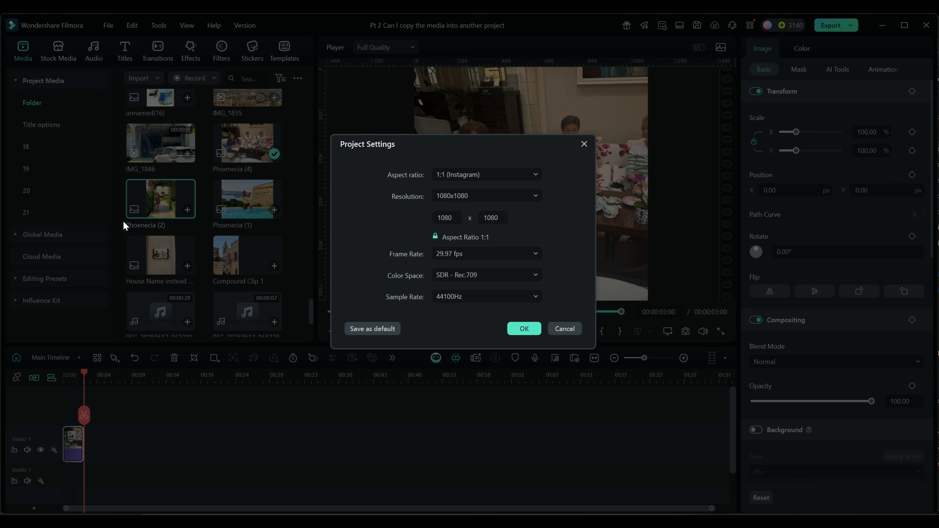
click(540, 176)
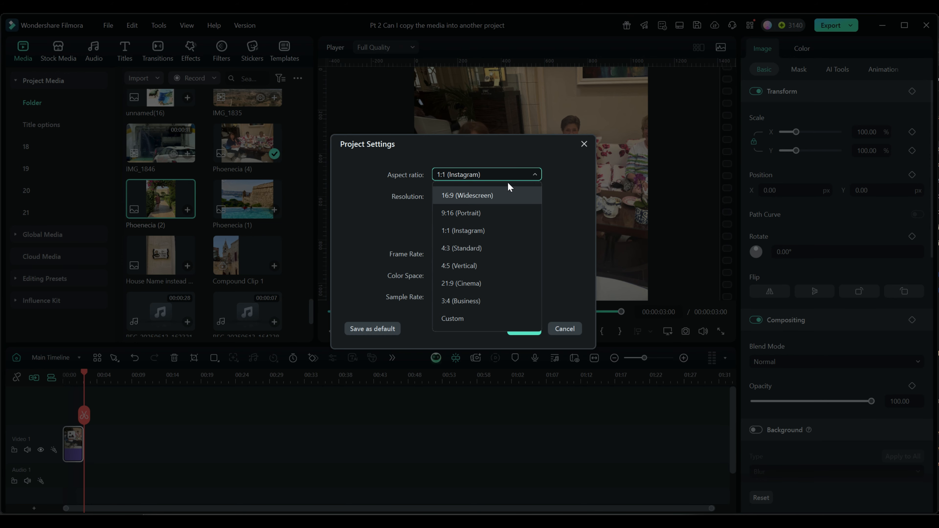
click(489, 197)
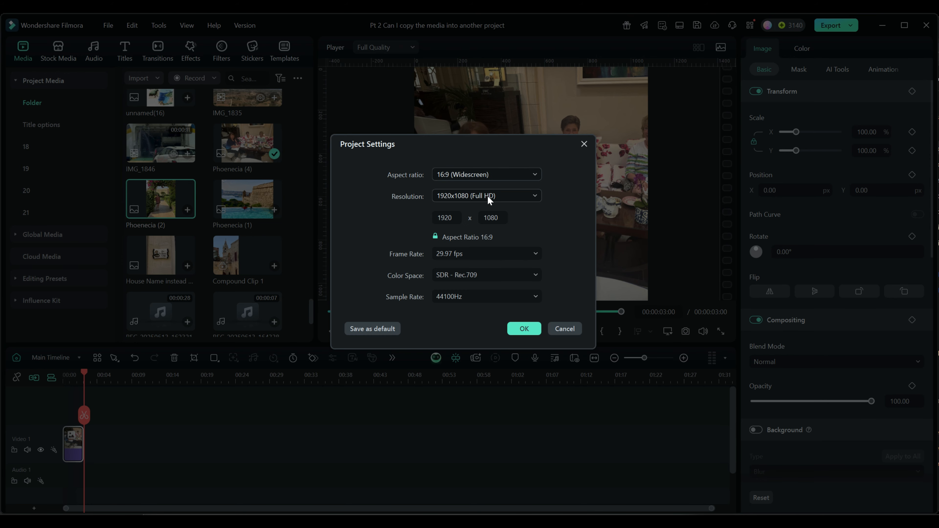
click(524, 328)
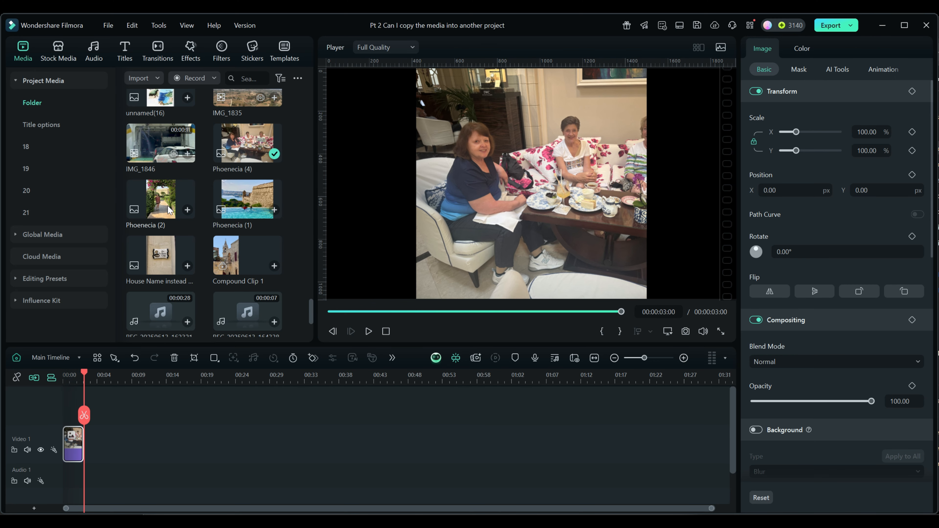
Append the Phoenecia (2) photo after the first clip on Video 1 and preview it in the widescreen frame.
click(164, 192)
drag(164, 193, 113, 436)
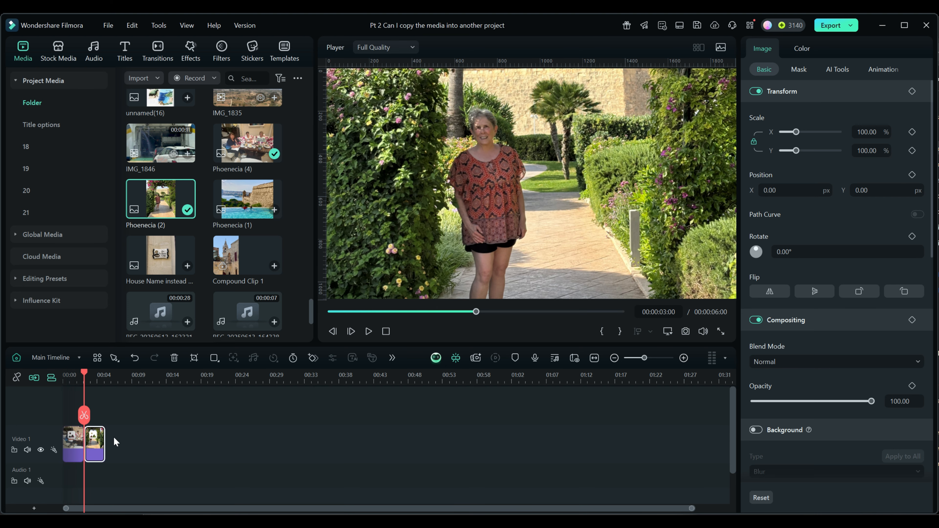
drag(85, 372, 90, 371)
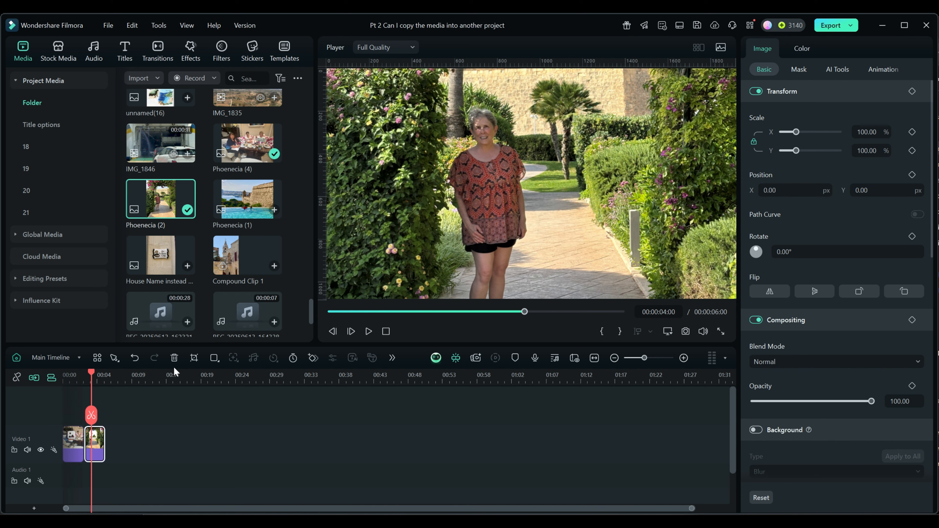
Move the Phoenecia (2) photo's crop area down to the photo's lower edge and apply it.
click(194, 357)
drag(445, 231, 441, 304)
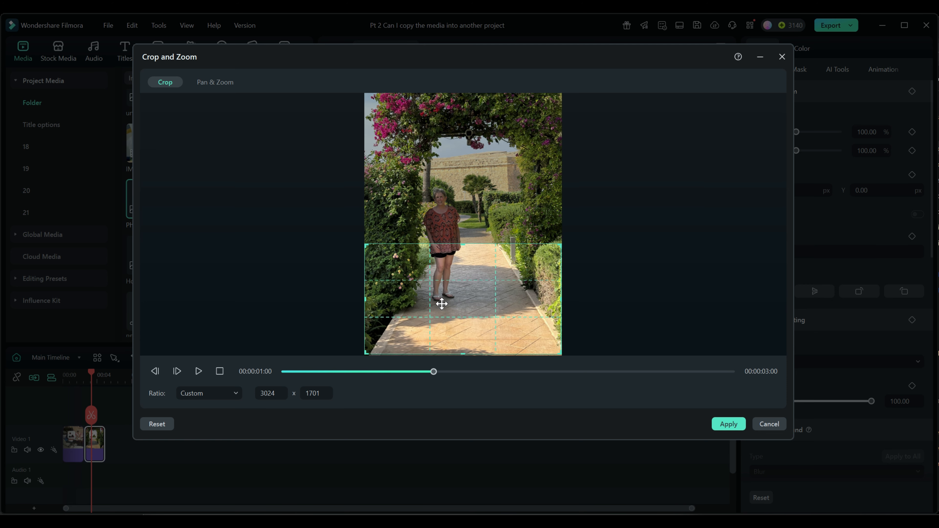
click(728, 424)
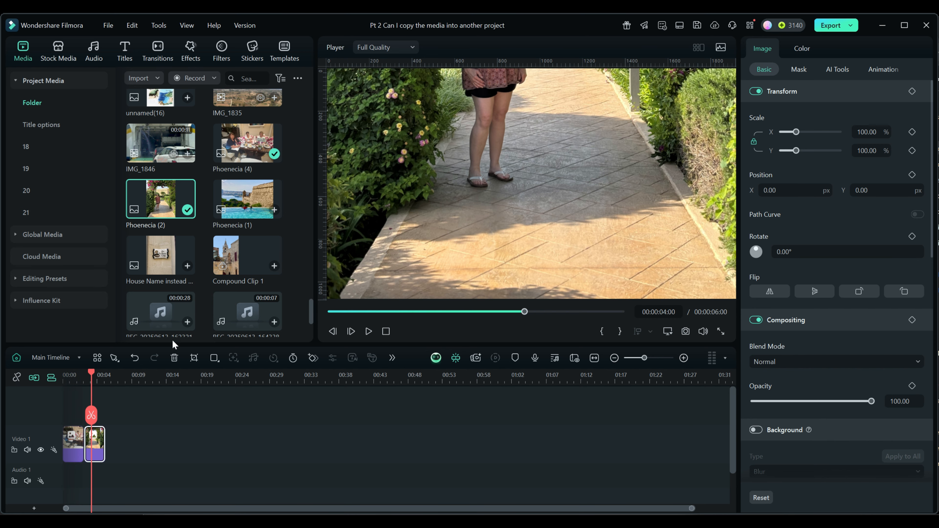
Move the Phoenecia (2) crop area up to mid-height so it frames the woman's head and upper body, and apply it.
click(194, 358)
drag(438, 299, 447, 236)
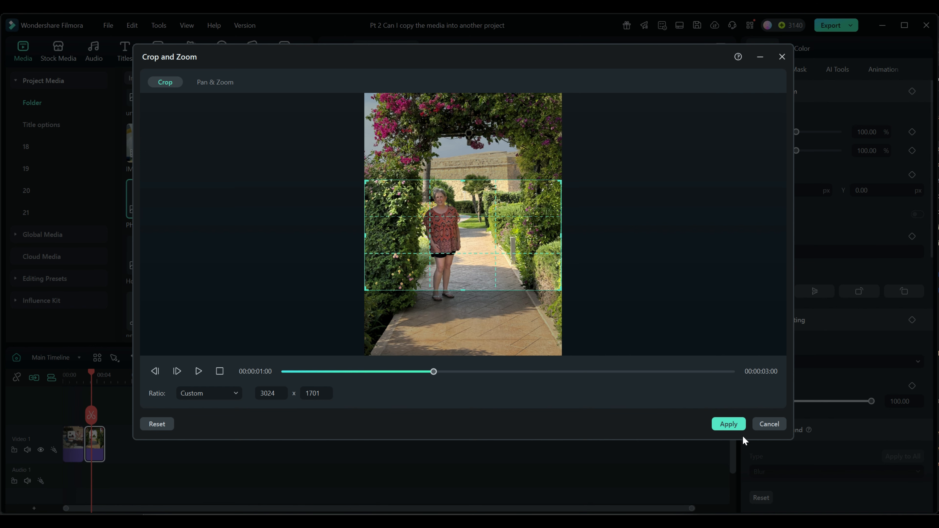
click(728, 424)
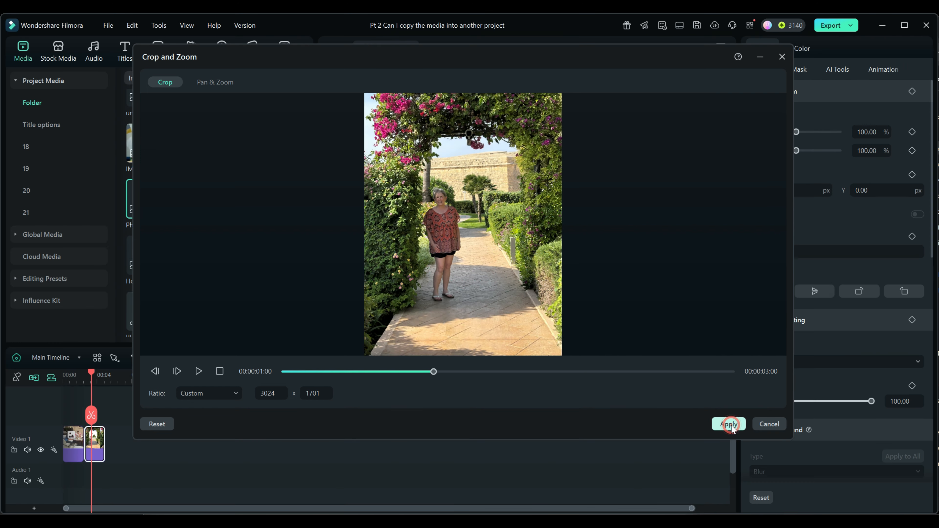